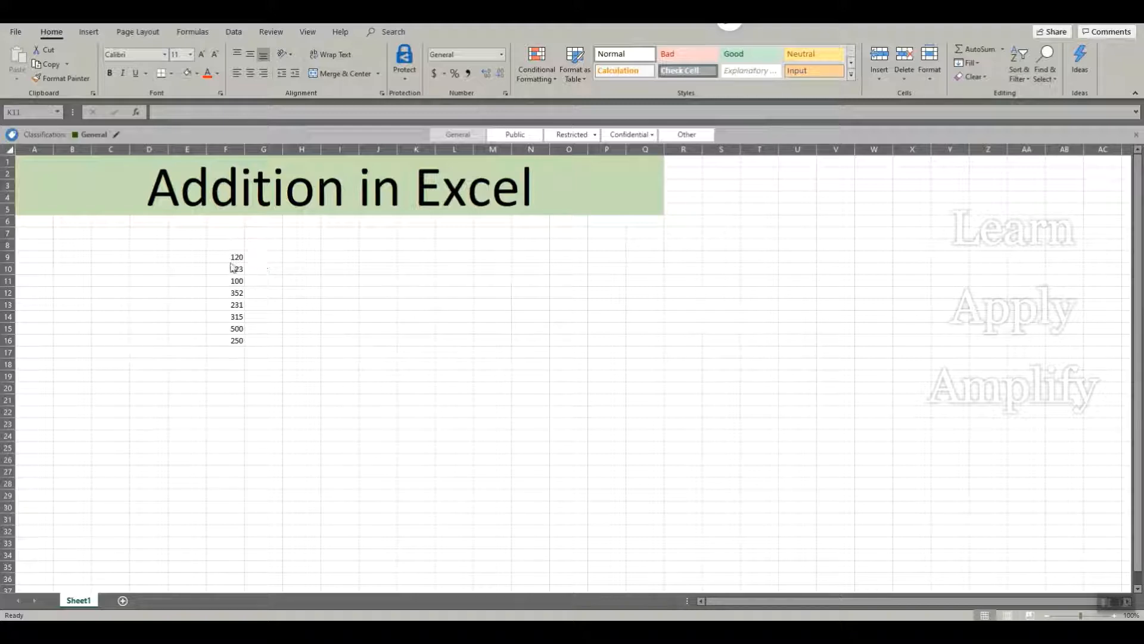
pyautogui.moveTo(234, 257); pyautogui.dragTo(230, 341)
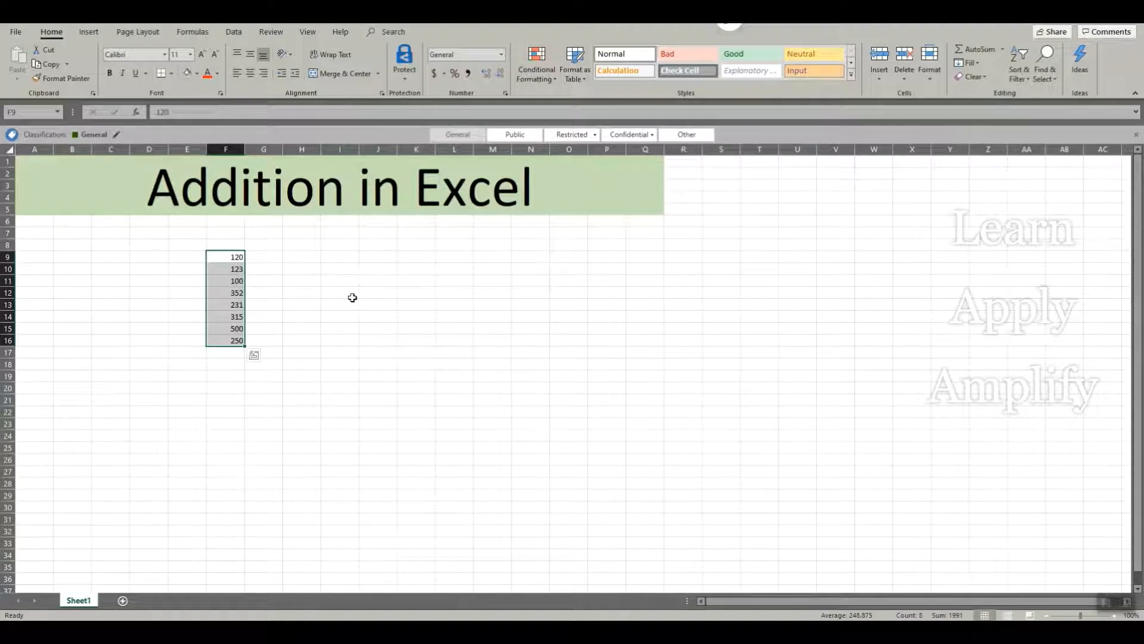
pyautogui.click(352, 297)
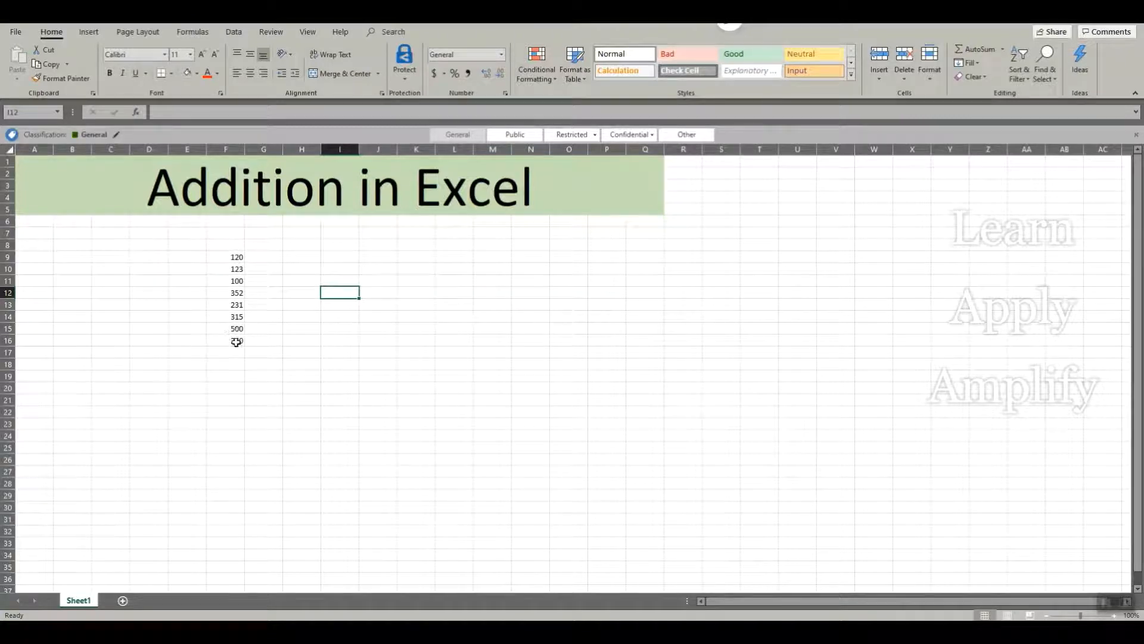
pyautogui.moveTo(235, 256); pyautogui.dragTo(232, 339)
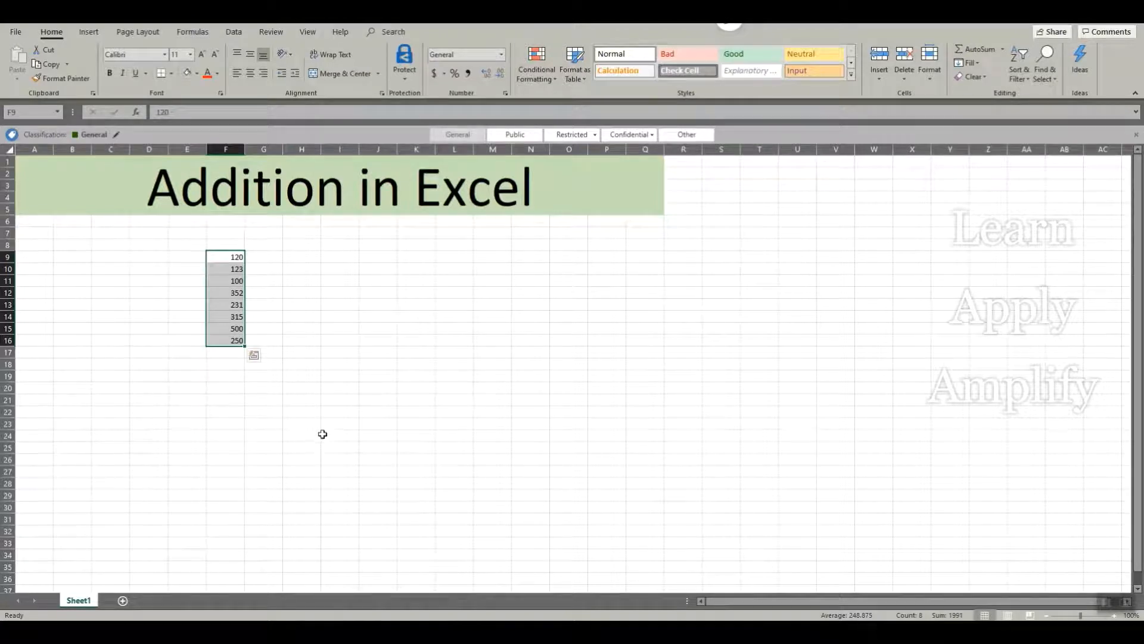
# Step: Enter the formula =F9+F10+F11+F12+F13+F14+F15+F16 in cell J9 to add the listed numbers one by one
pyautogui.click(377, 257)
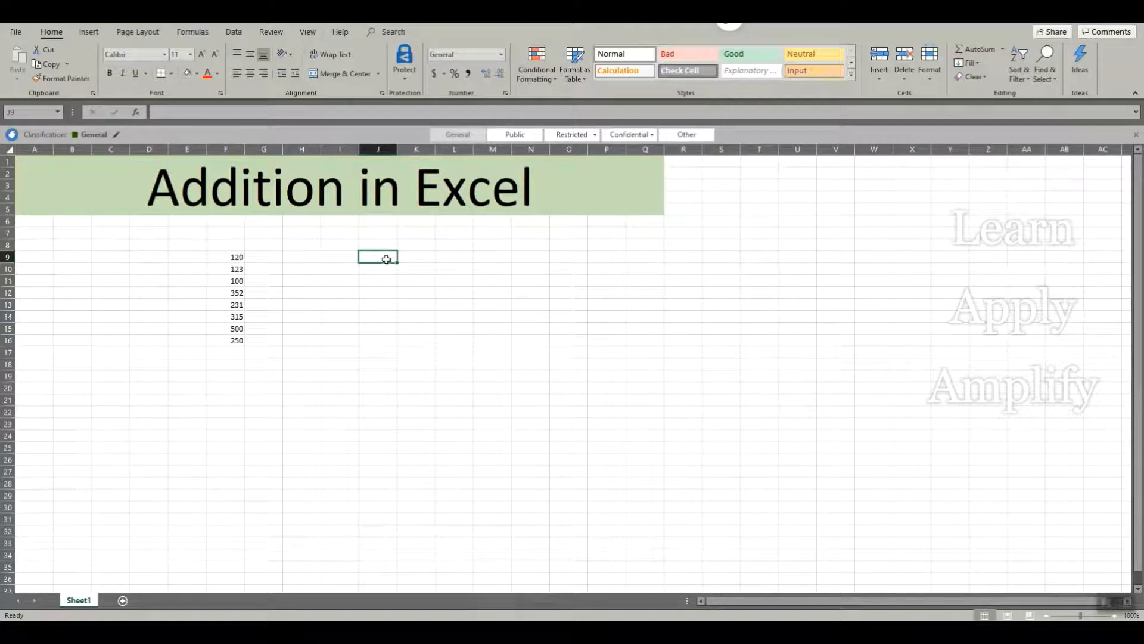
pyautogui.write('=')
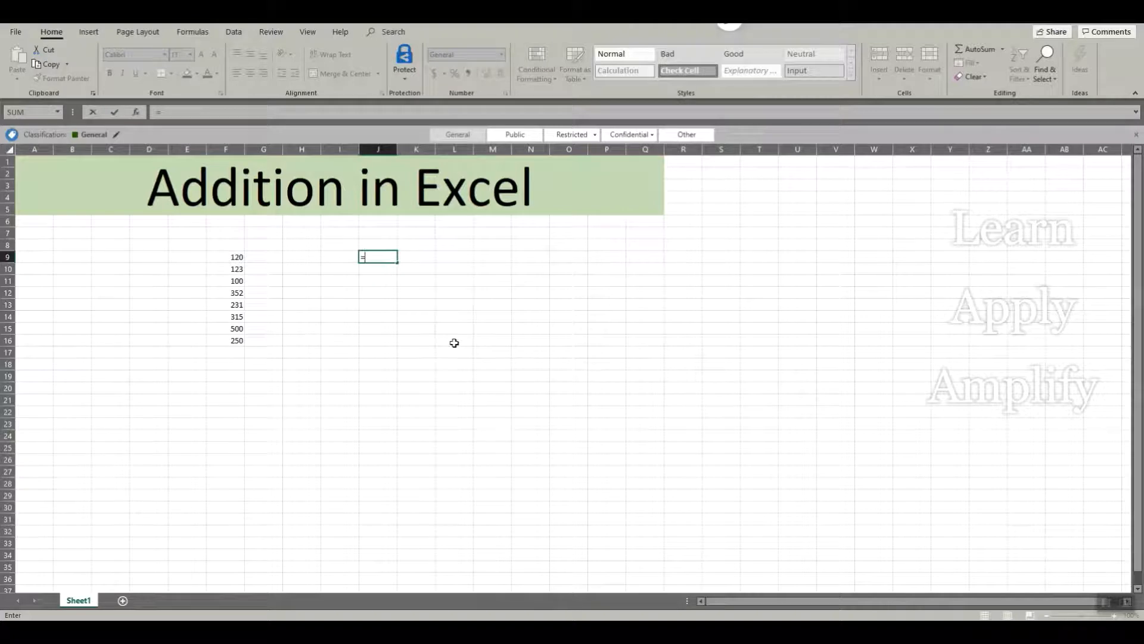
pyautogui.click(236, 259)
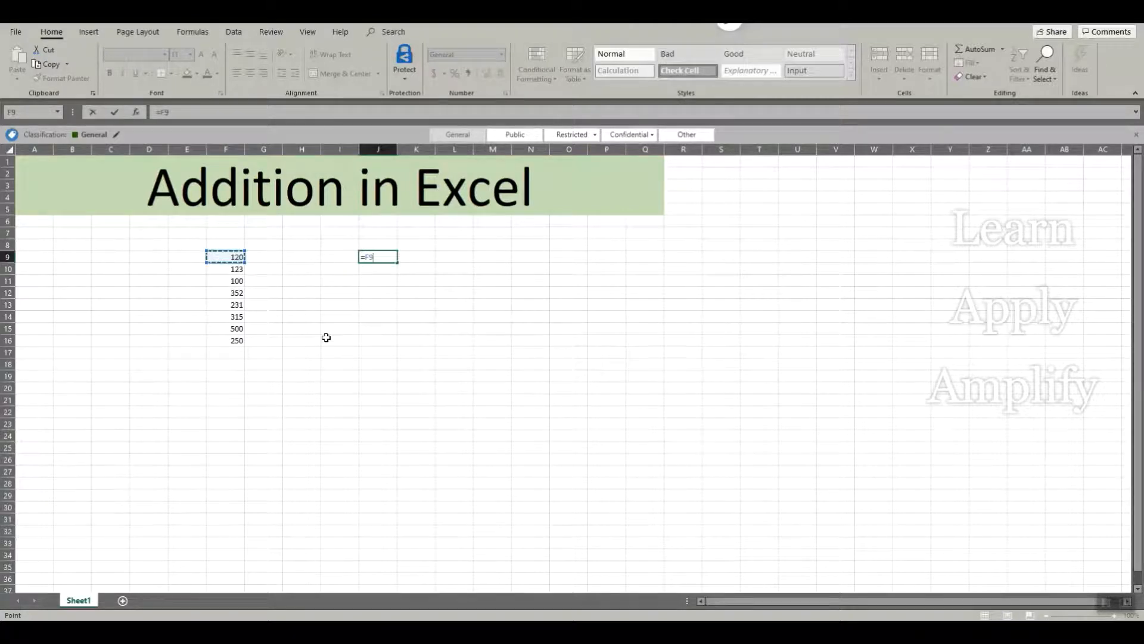
pyautogui.write('+')
pyautogui.click(236, 271)
pyautogui.write('+')
pyautogui.click(235, 282)
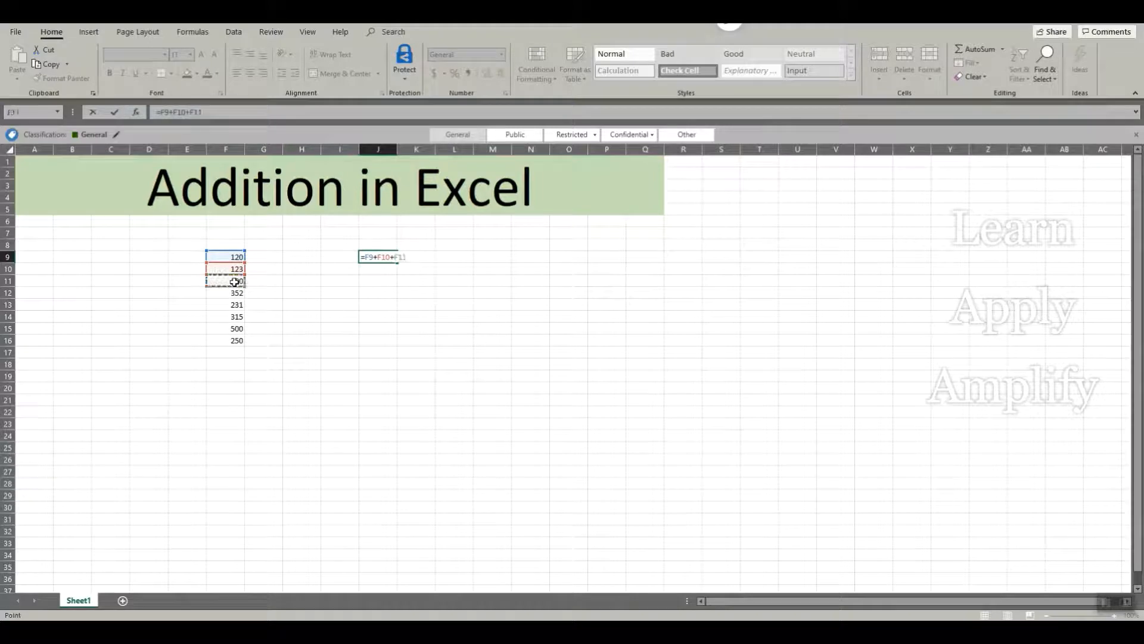
pyautogui.write('+')
pyautogui.click(229, 294)
pyautogui.write('+')
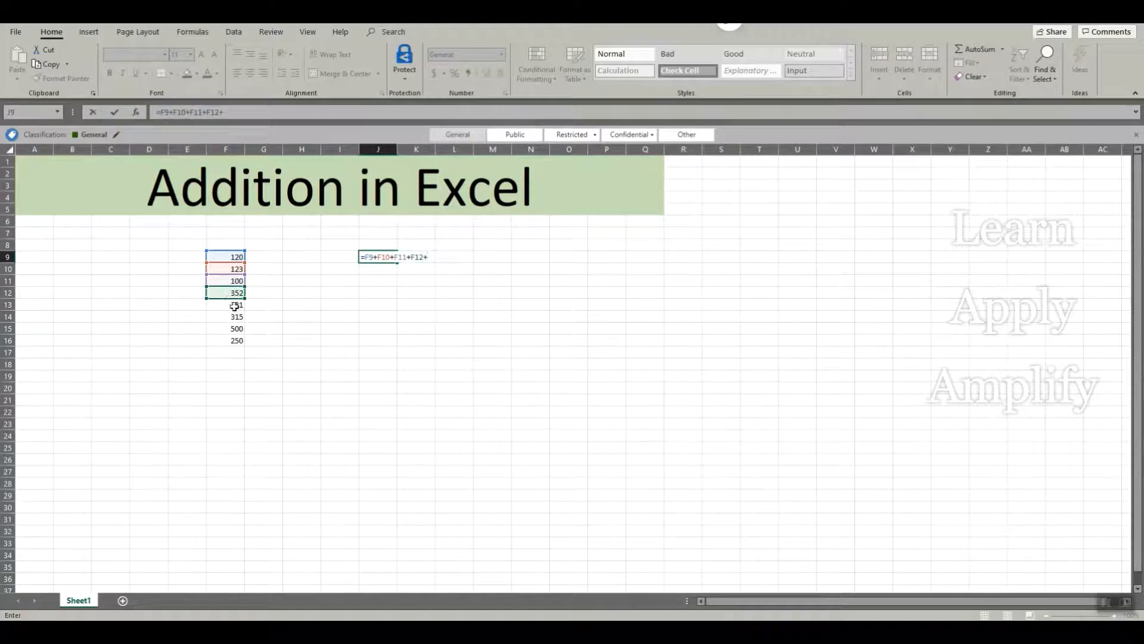
pyautogui.click(232, 306)
pyautogui.write('+')
pyautogui.click(234, 318)
pyautogui.write('+')
pyautogui.click(233, 329)
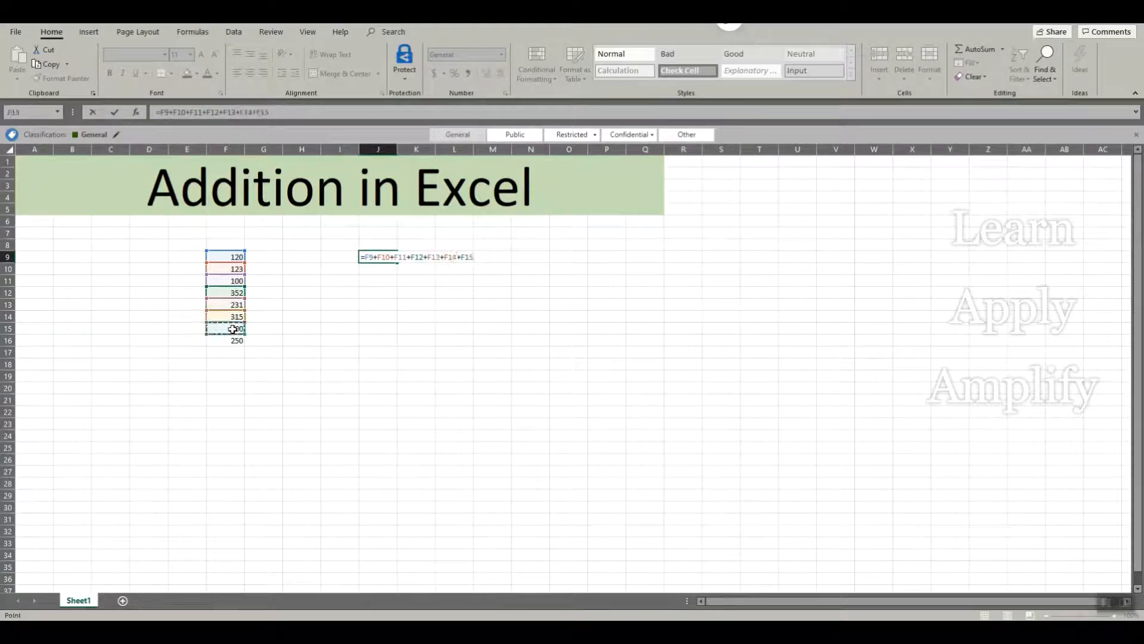
pyautogui.write('+')
pyautogui.click(230, 341)
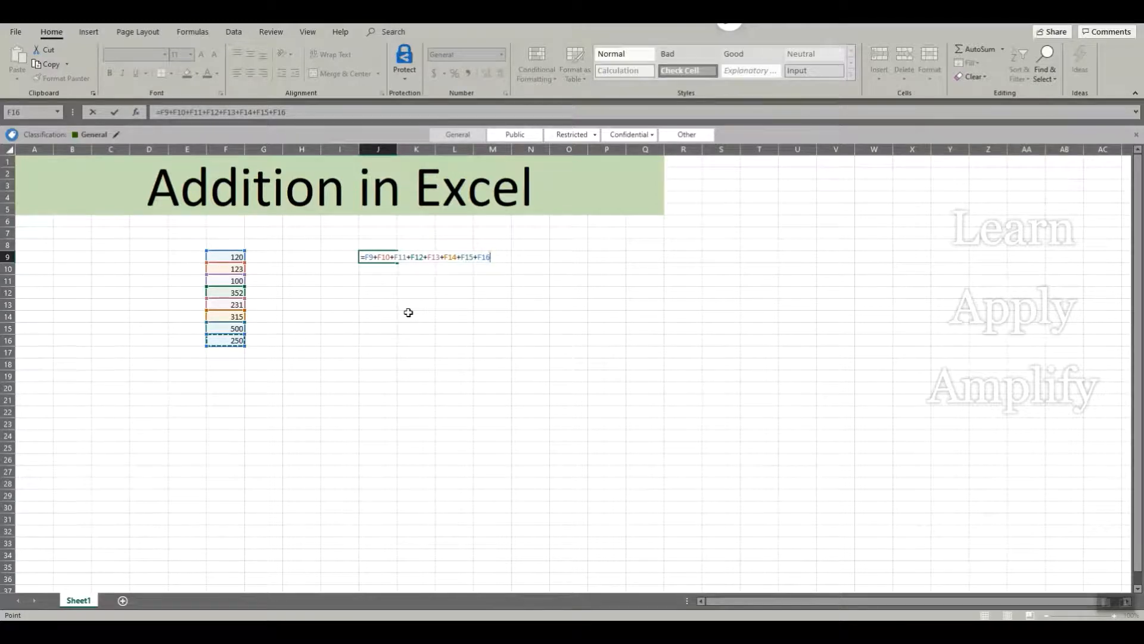
pyautogui.press('Return')
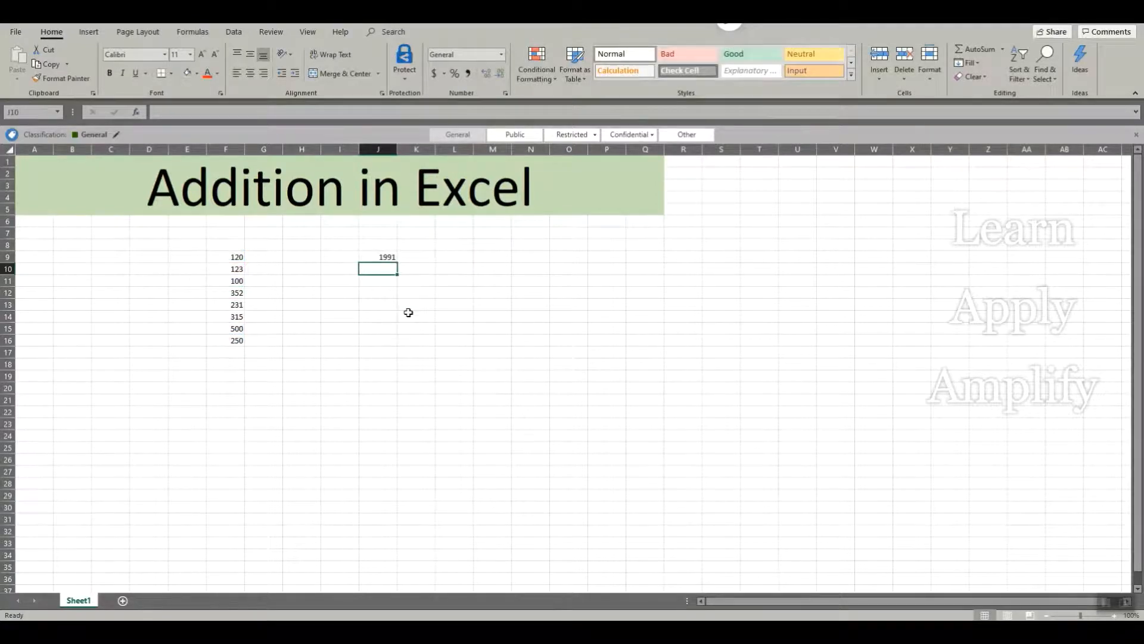
pyautogui.click(382, 256)
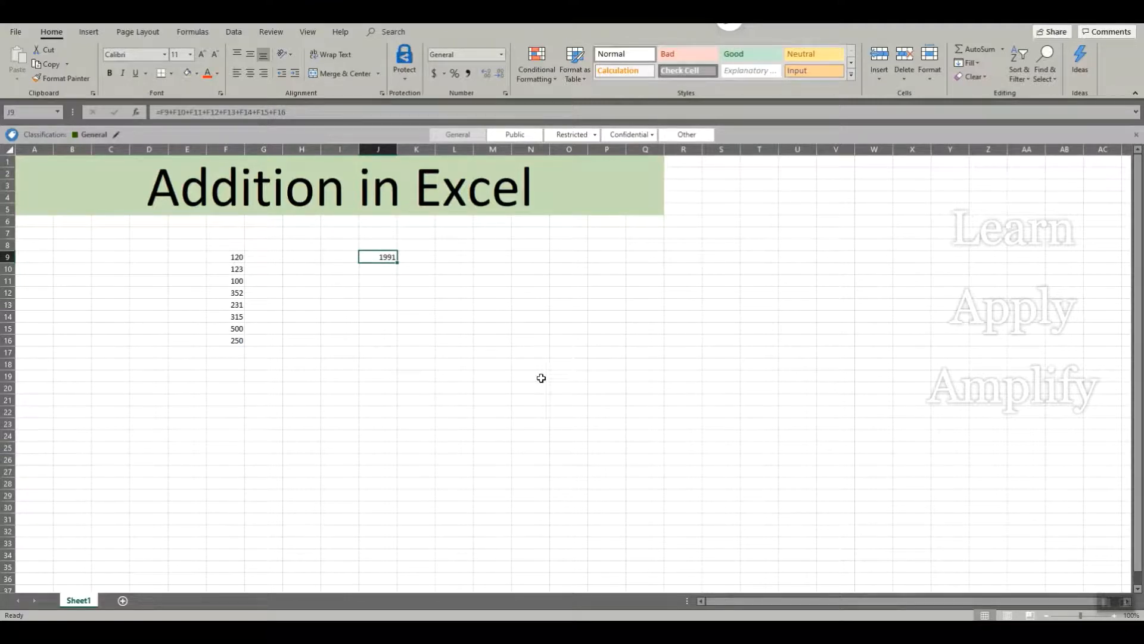
pyautogui.moveTo(232, 257); pyautogui.dragTo(231, 340)
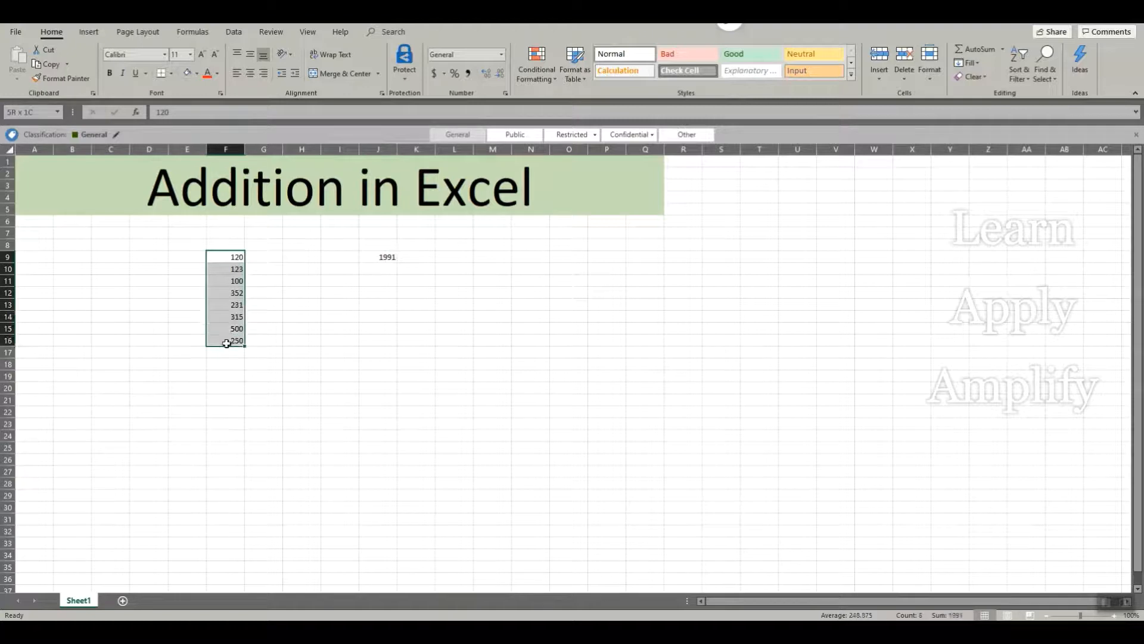
pyautogui.click(738, 413)
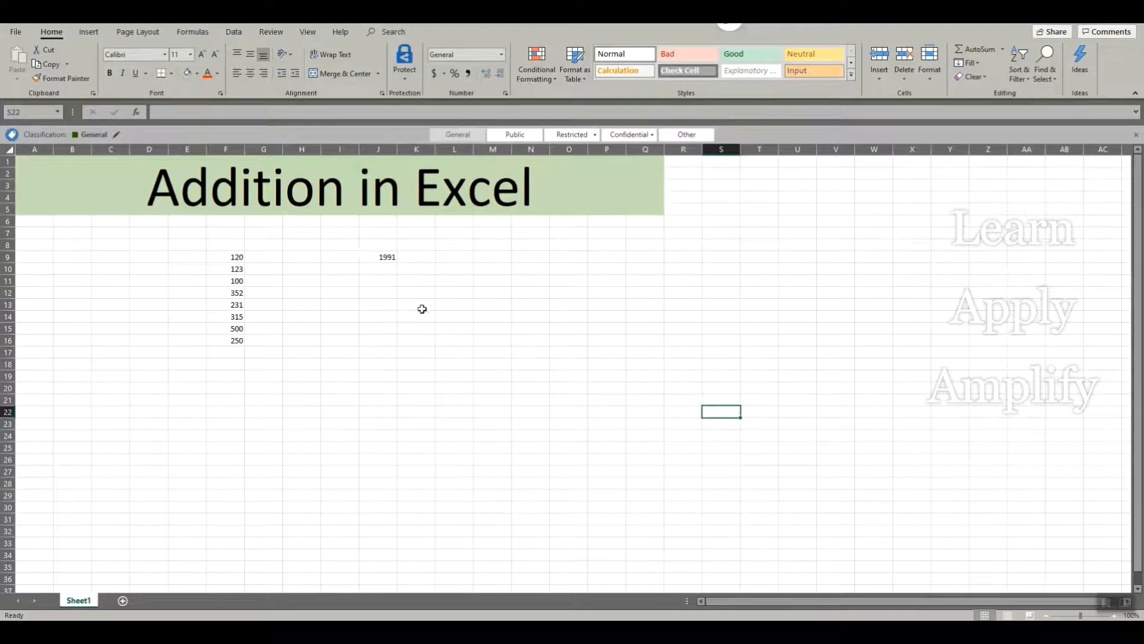
# Step: Enter the formula =SUM(F9:F16) in cell J10 to total the number list with the SUM function
pyautogui.click(384, 270)
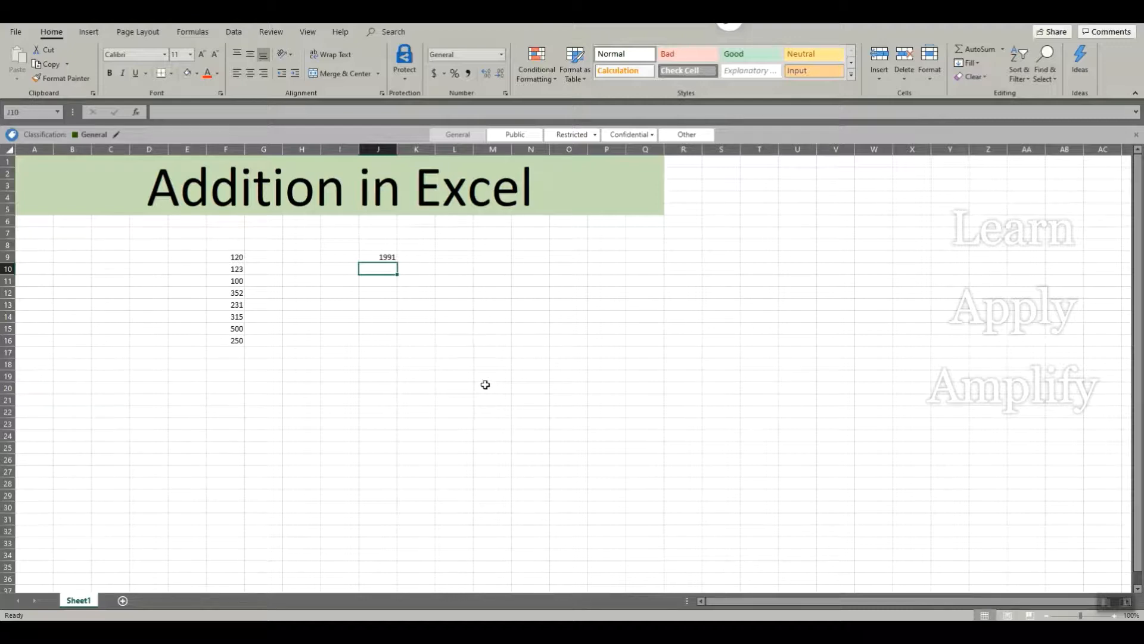
pyautogui.write('=')
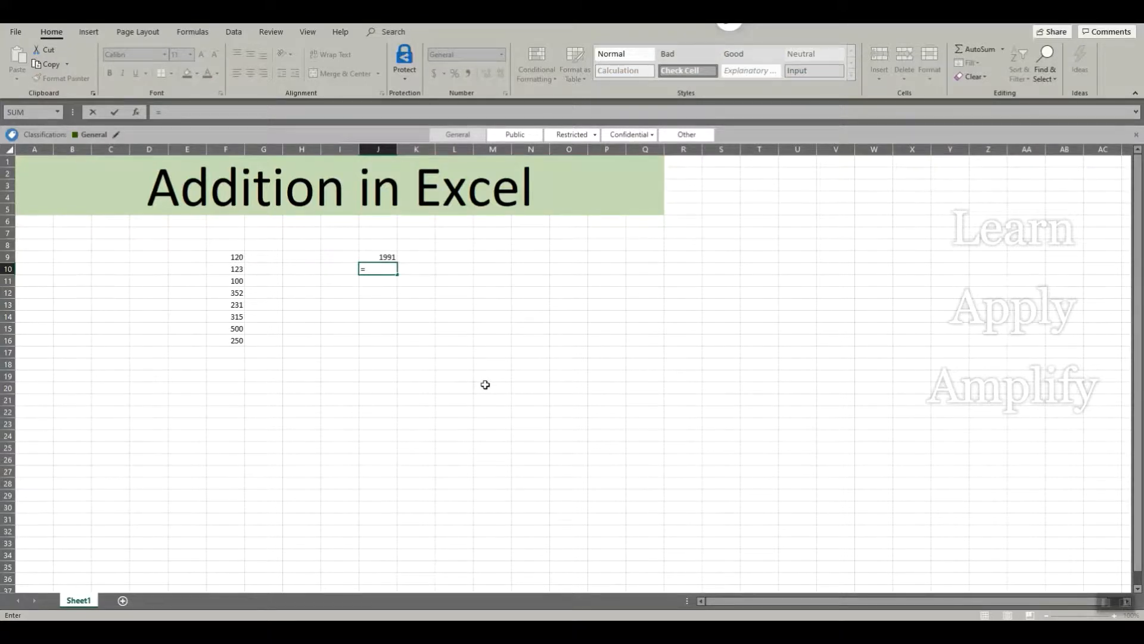
pyautogui.write('sum')
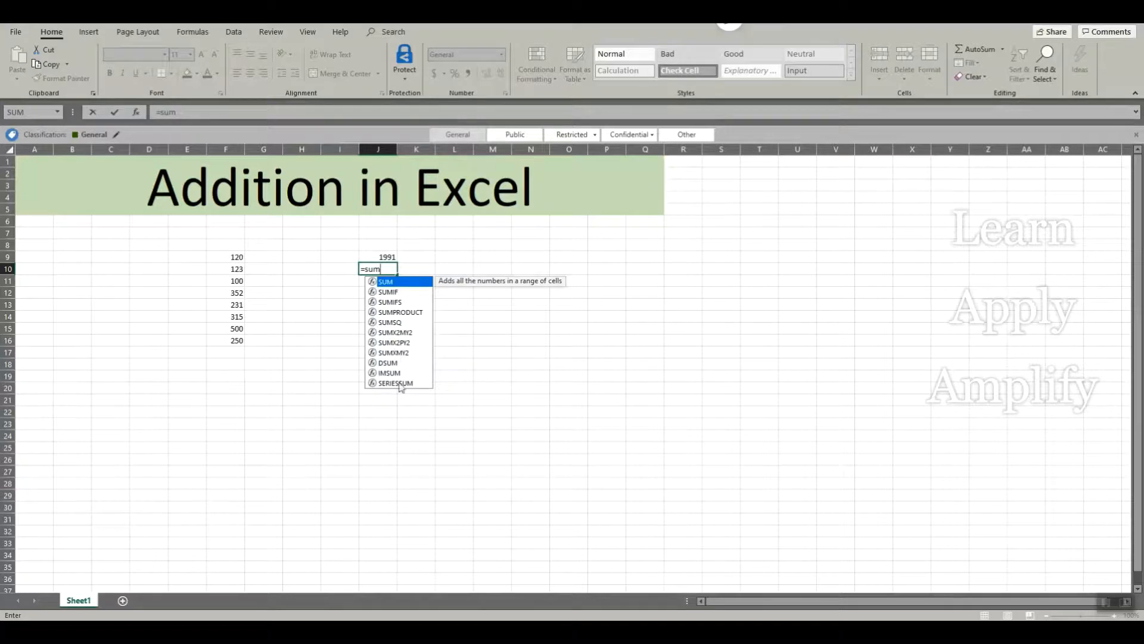
pyautogui.doubleClick(395, 283)
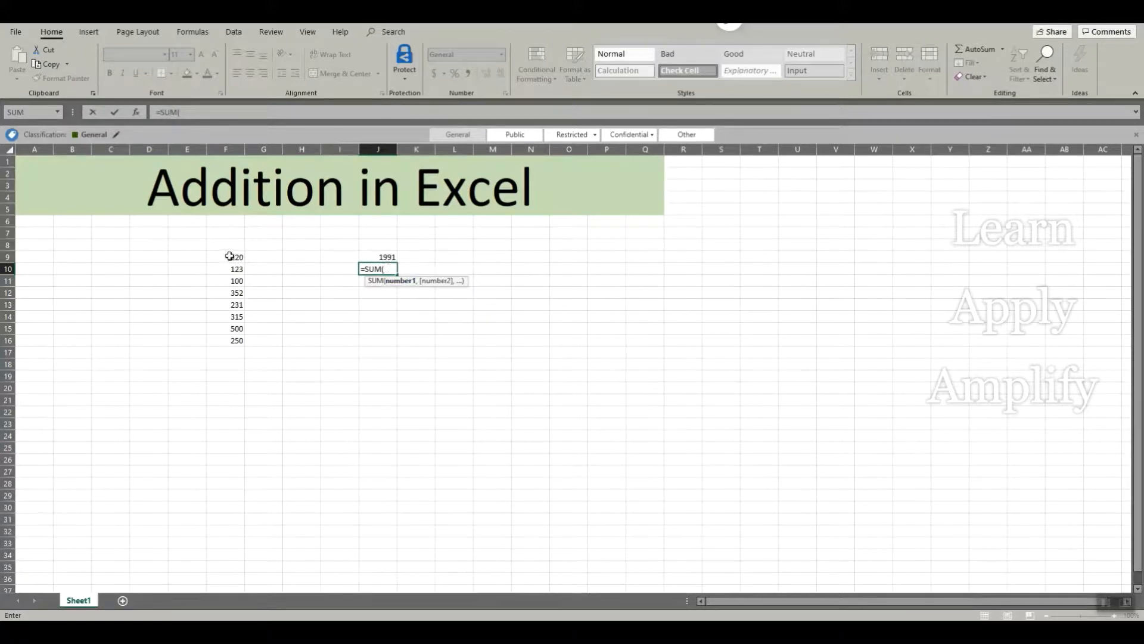
pyautogui.moveTo(231, 257); pyautogui.dragTo(217, 341)
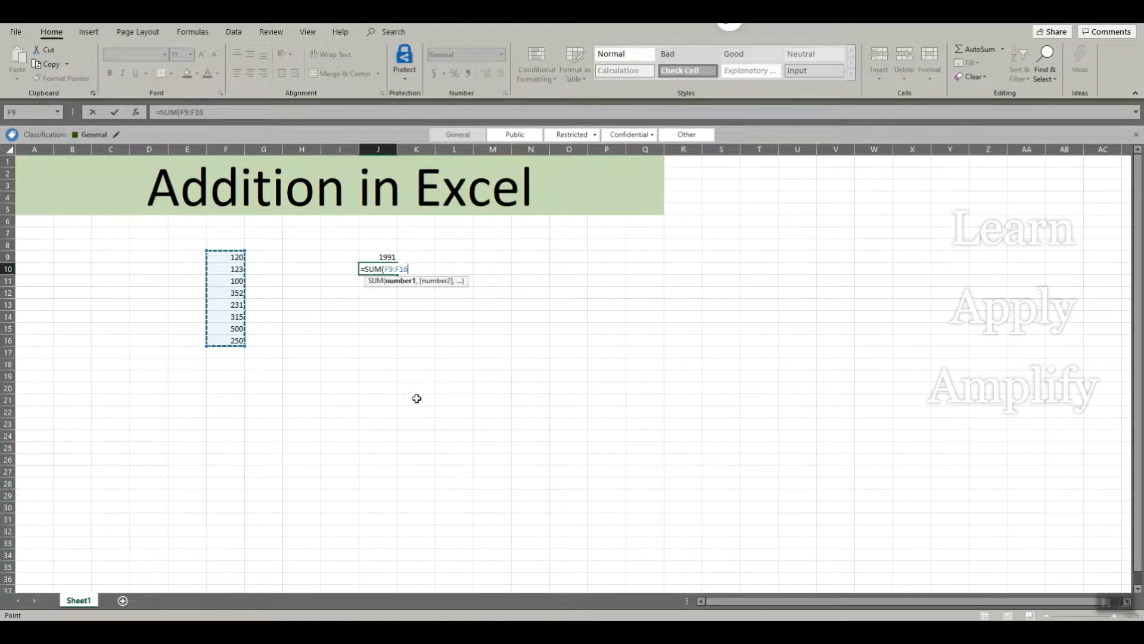
pyautogui.write(')')
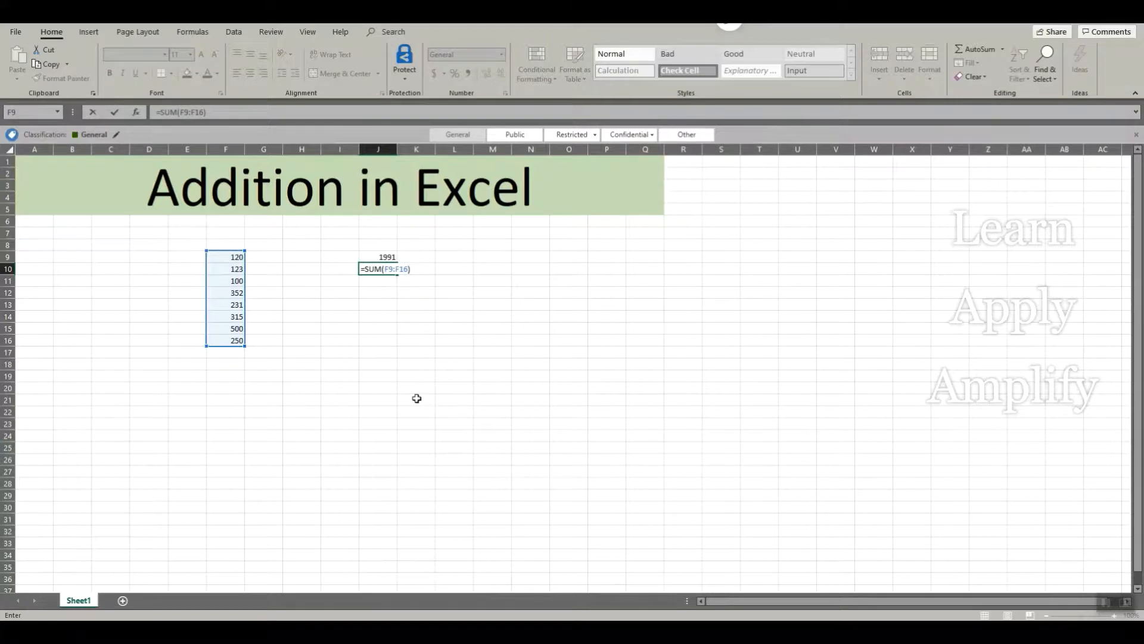
pyautogui.press('Return')
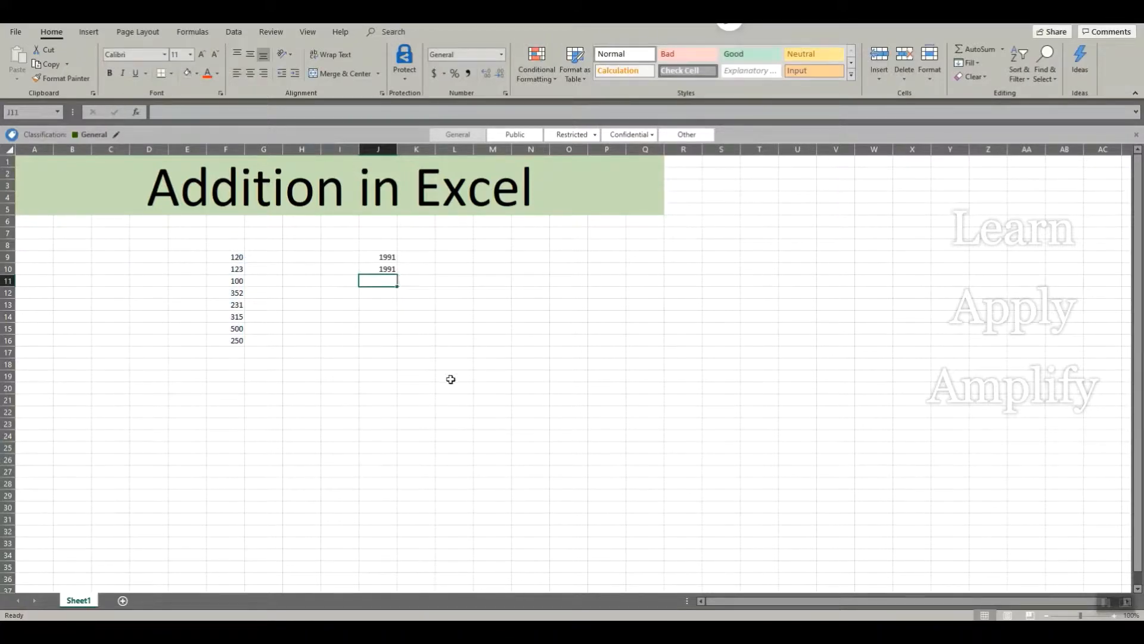
pyautogui.moveTo(376, 256); pyautogui.dragTo(374, 269)
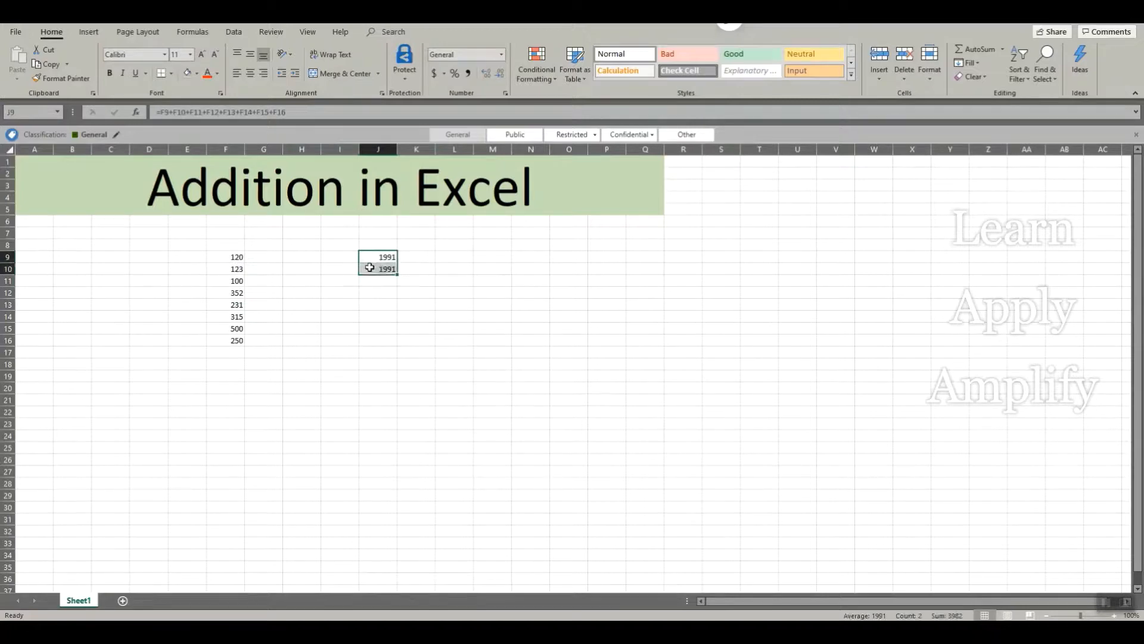
pyautogui.moveTo(234, 260); pyautogui.dragTo(233, 341)
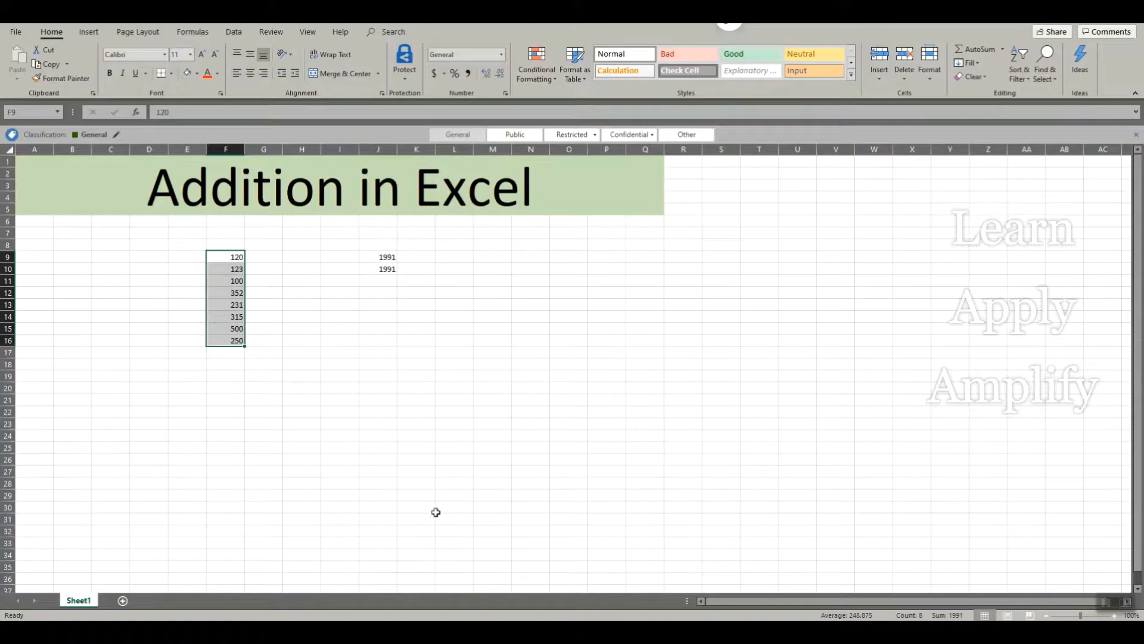
pyautogui.click(493, 353)
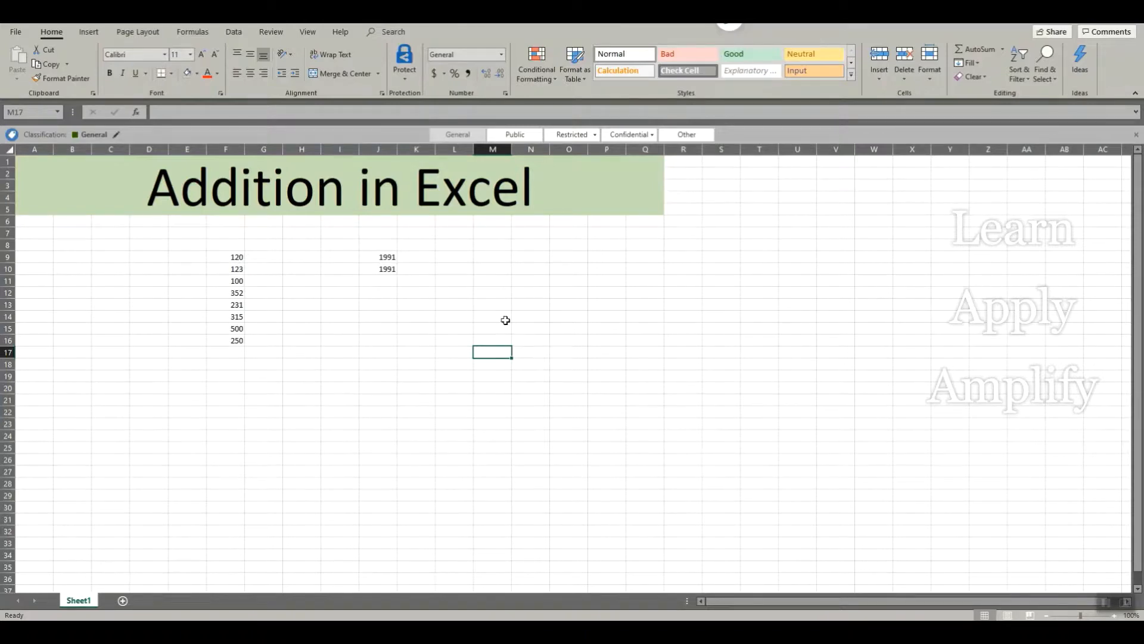
# Step: Use AutoSum on the range F9:F17 to place the total of the number list in F17
pyautogui.click(221, 258)
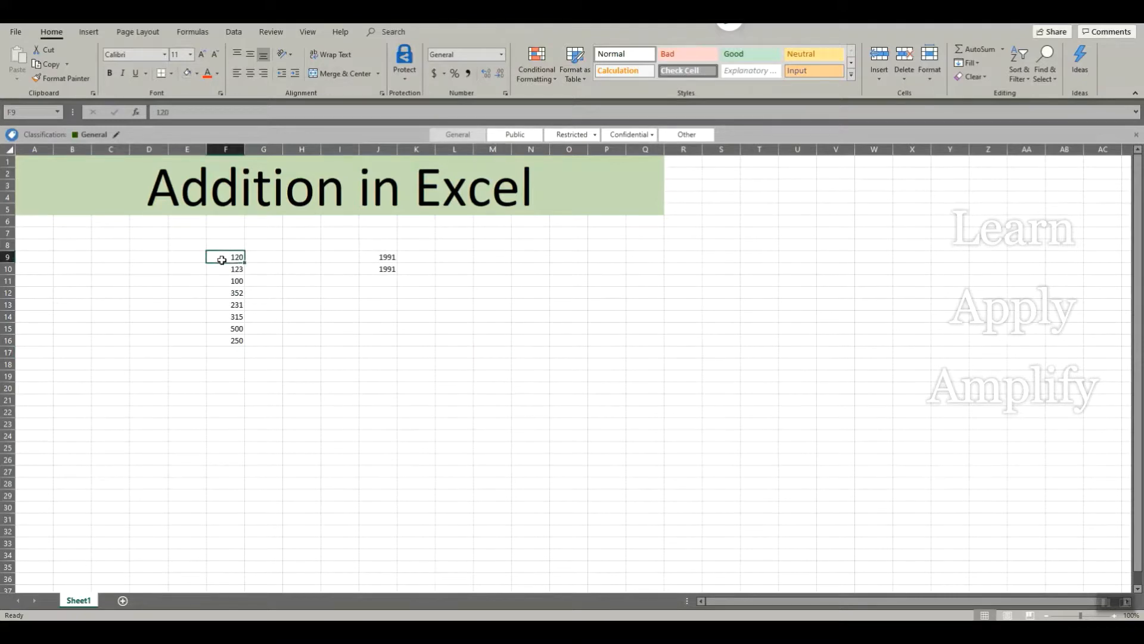
pyautogui.moveTo(221, 263); pyautogui.dragTo(215, 353)
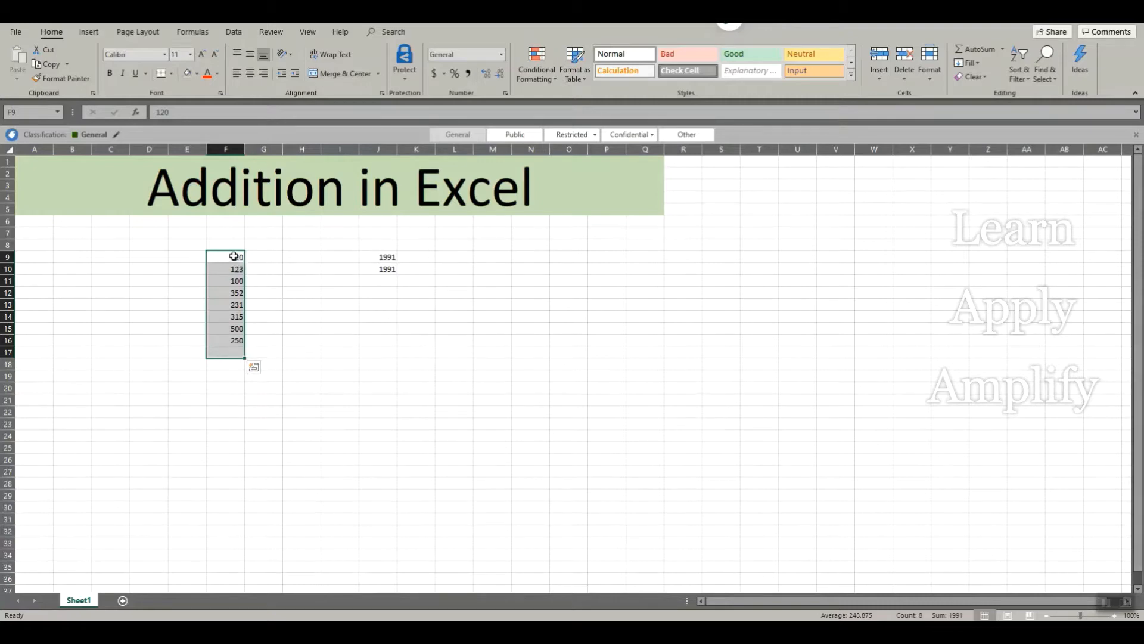
pyautogui.moveTo(235, 255); pyautogui.dragTo(223, 352)
pyautogui.click(977, 49)
pyautogui.click(659, 387)
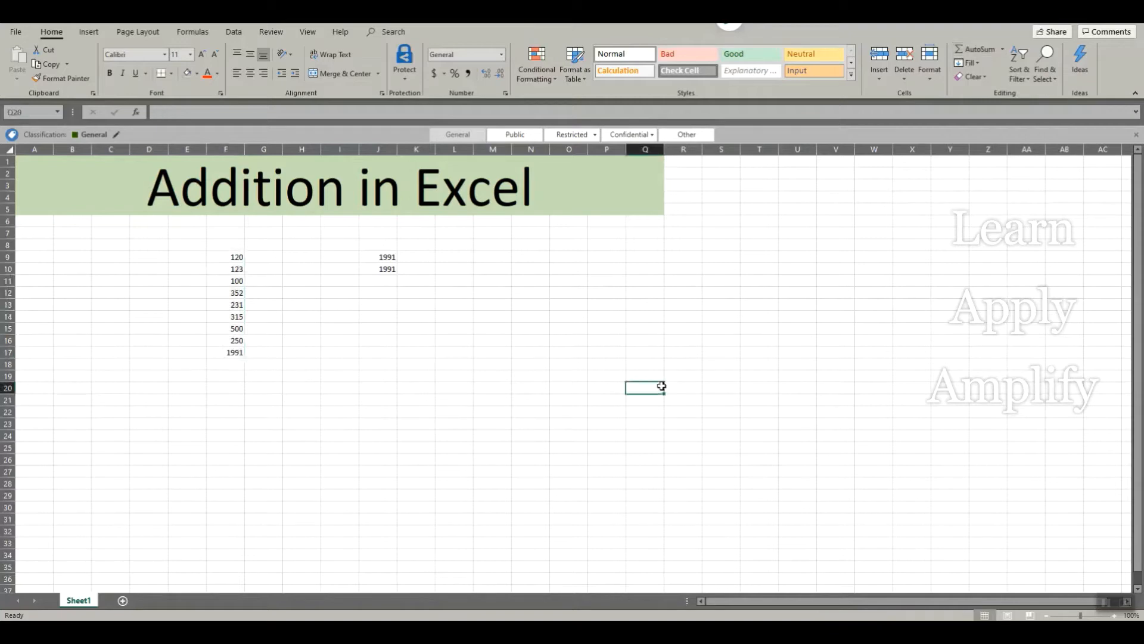
# Step: Highlight the three total cells F17, J9 and J10 with a yellow fill
pyautogui.click(232, 348)
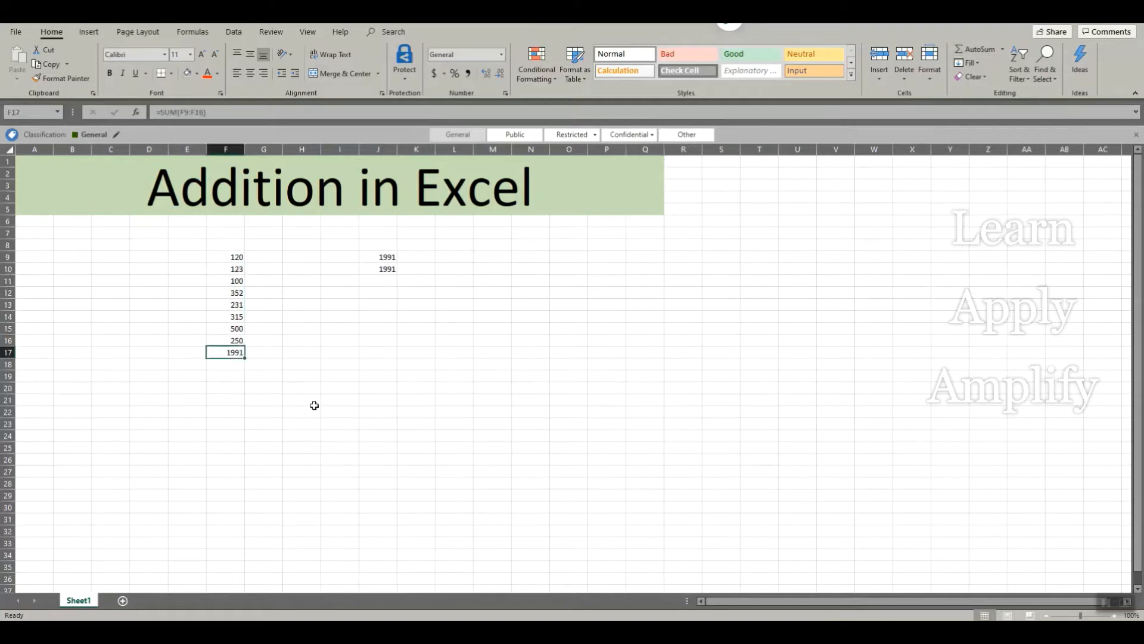
pyautogui.click(197, 73)
pyautogui.click(217, 166)
pyautogui.click(431, 362)
pyautogui.click(387, 256)
pyautogui.click(188, 75)
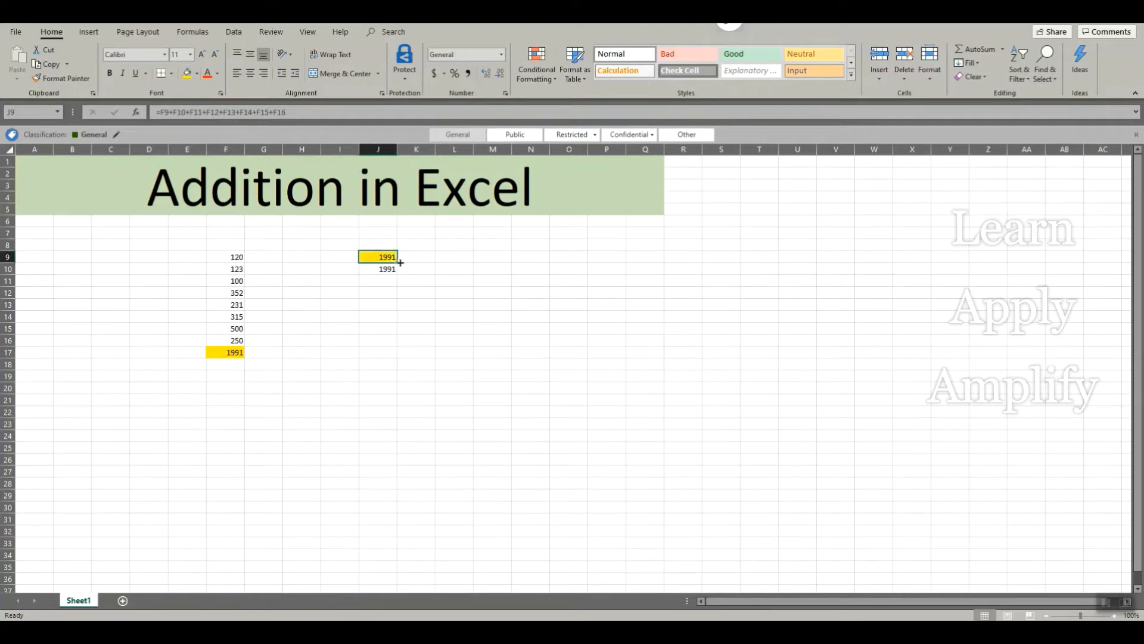
pyautogui.click(385, 268)
pyautogui.click(188, 73)
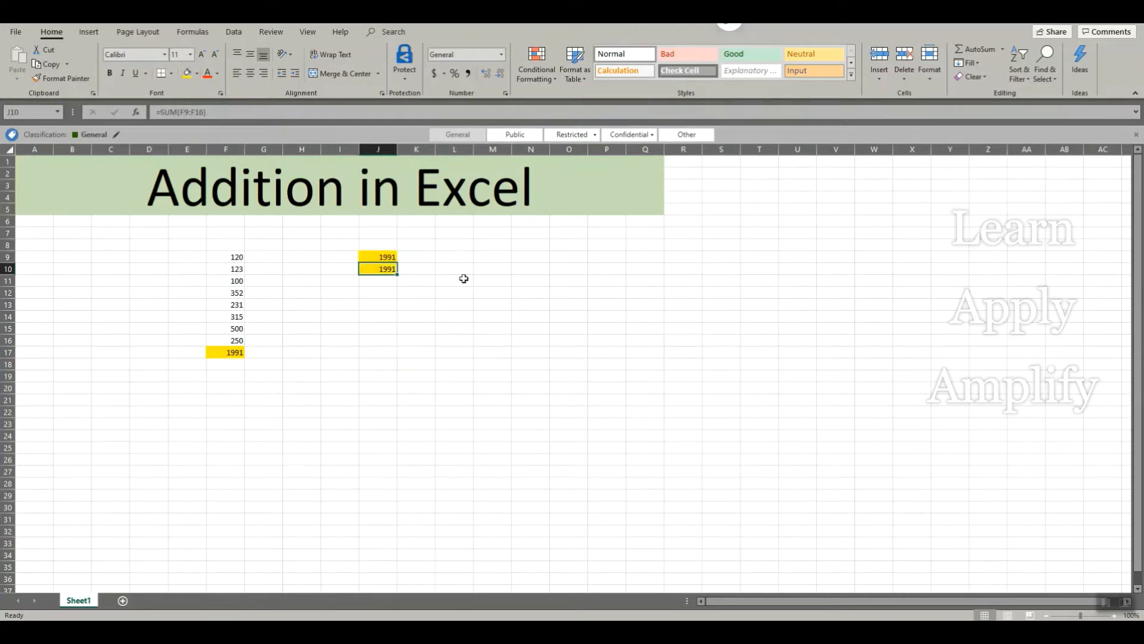
pyautogui.click(602, 362)
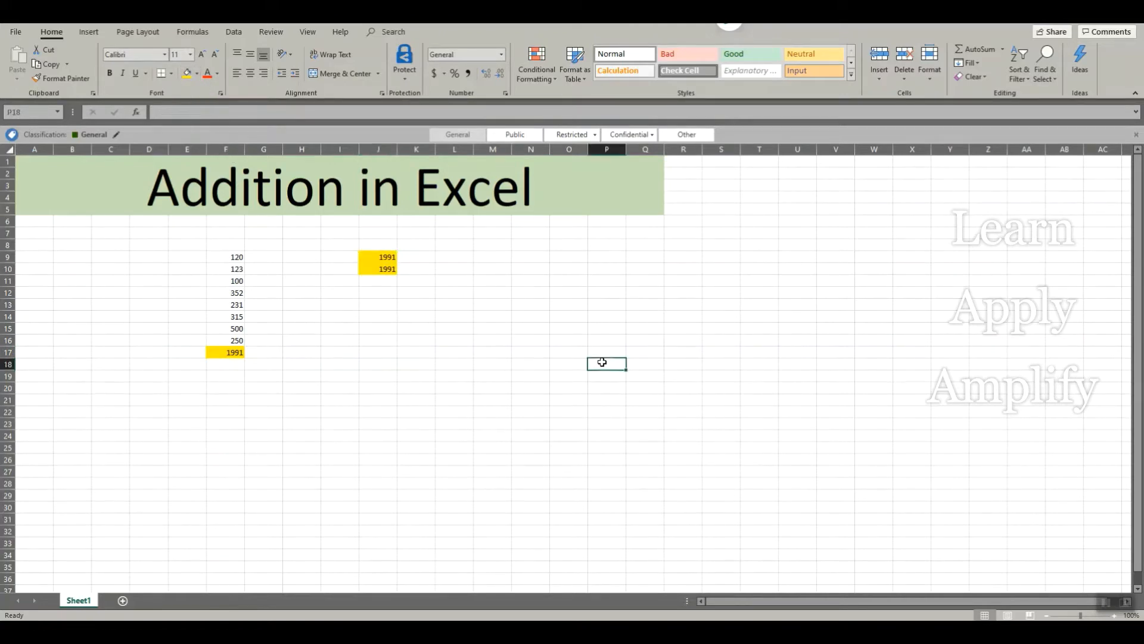